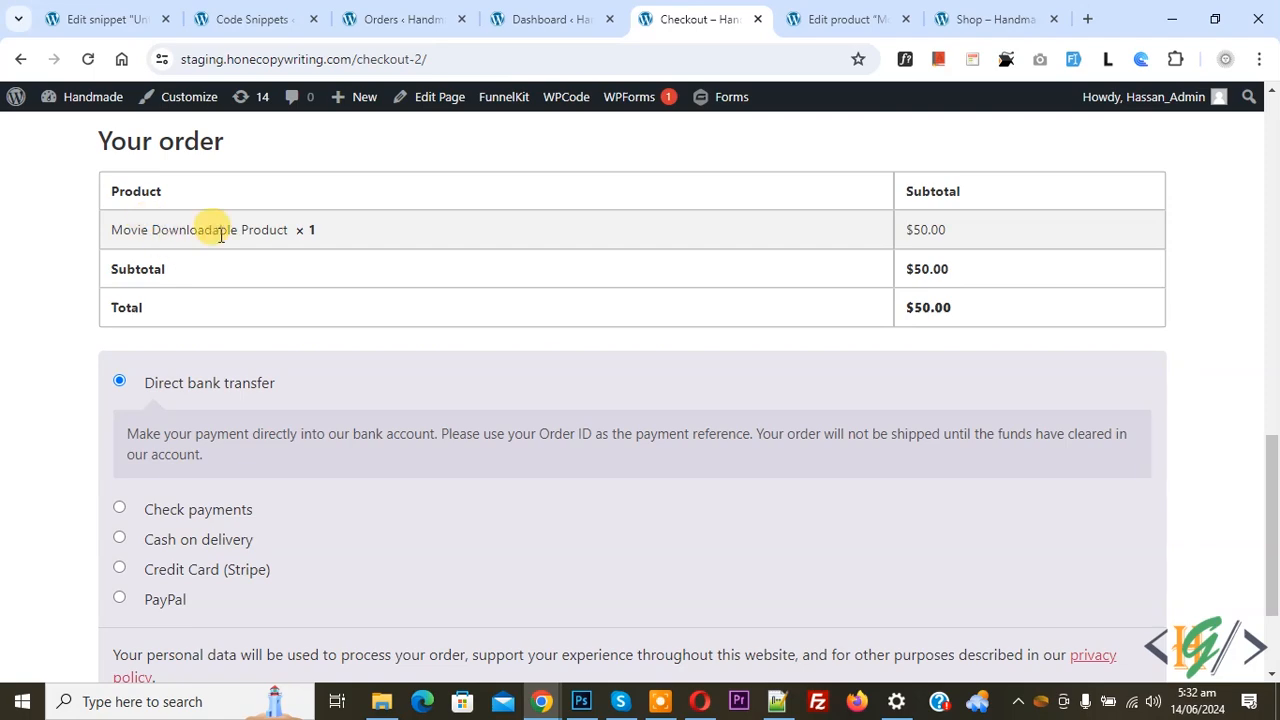
- Check the Downloadable option and downloadable file settings of the Movie Downloadable Product
click(815, 19)
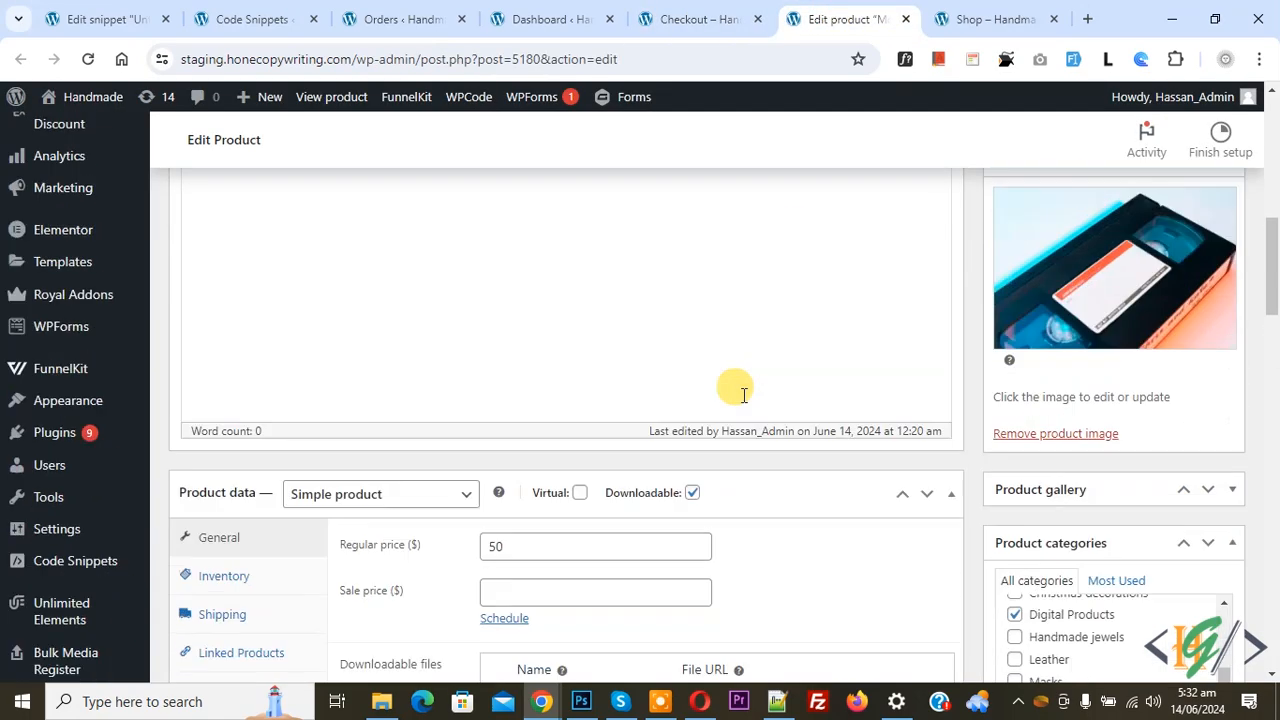
scroll(660, 394, down, 1)
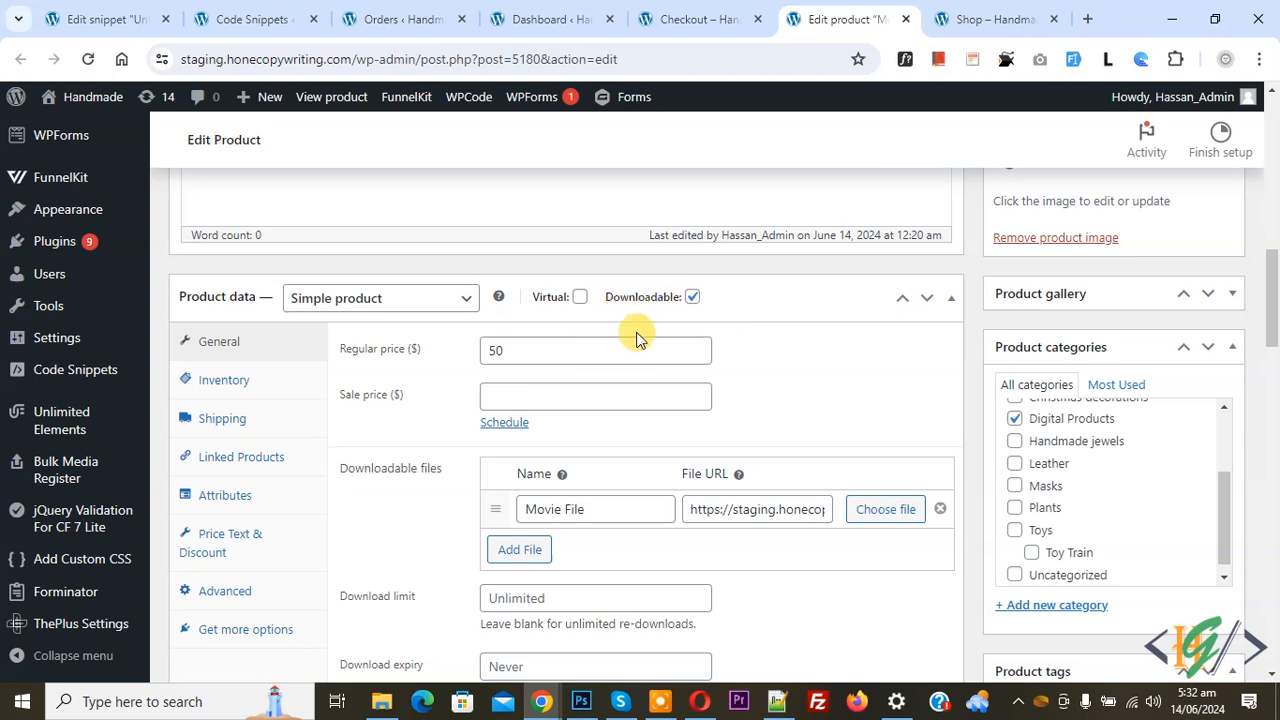
- Return to the checkout, choose Cash on delivery, accept the terms and conditions, and place the order
click(700, 19)
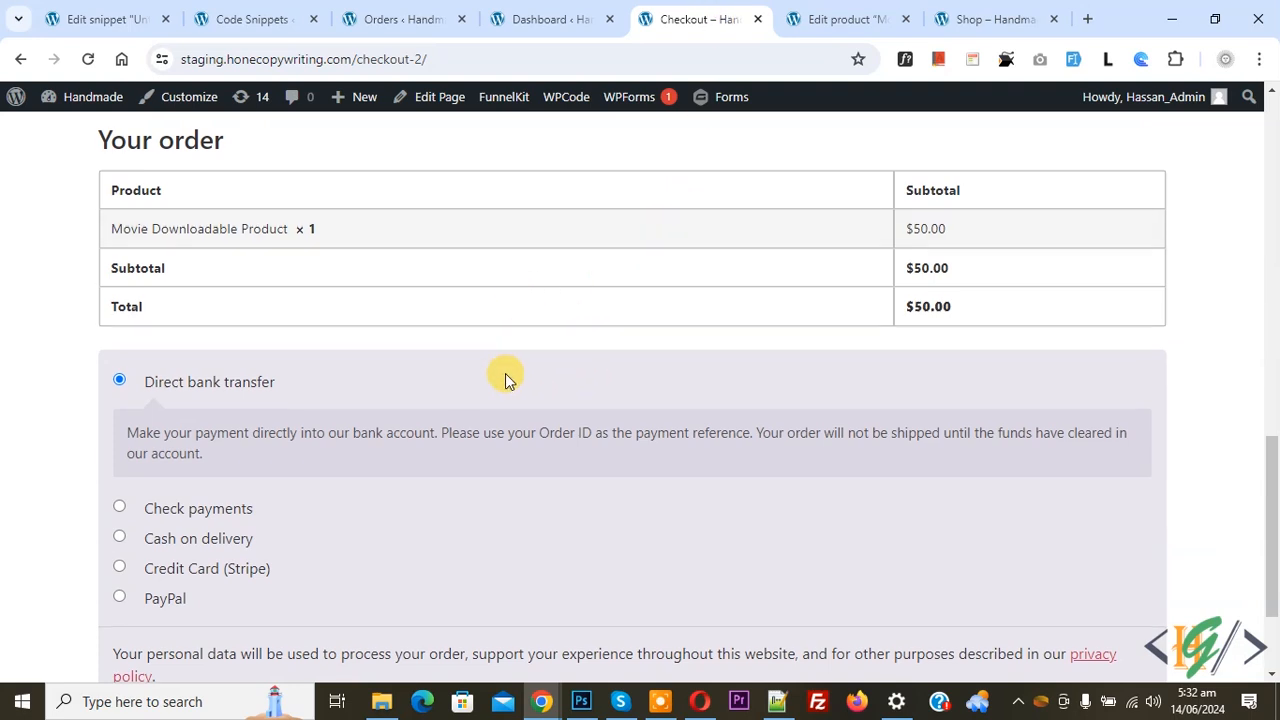
scroll(505, 373, down, 1)
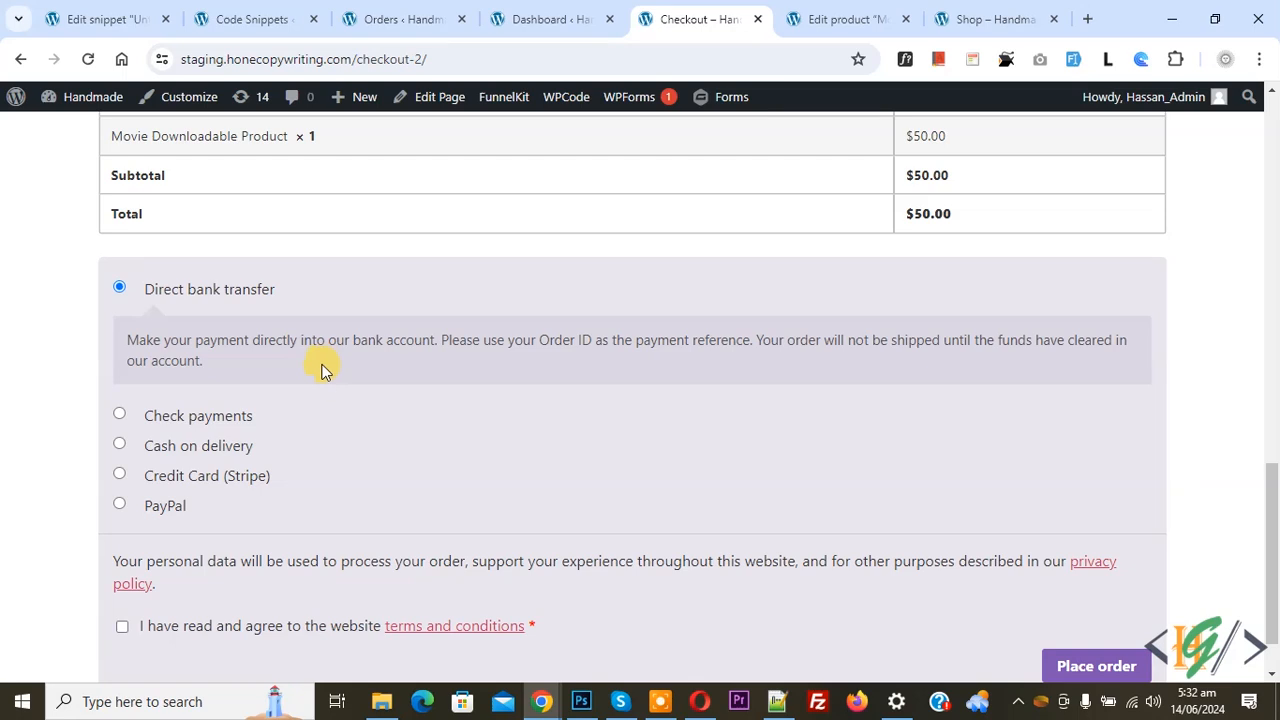
click(129, 452)
click(121, 605)
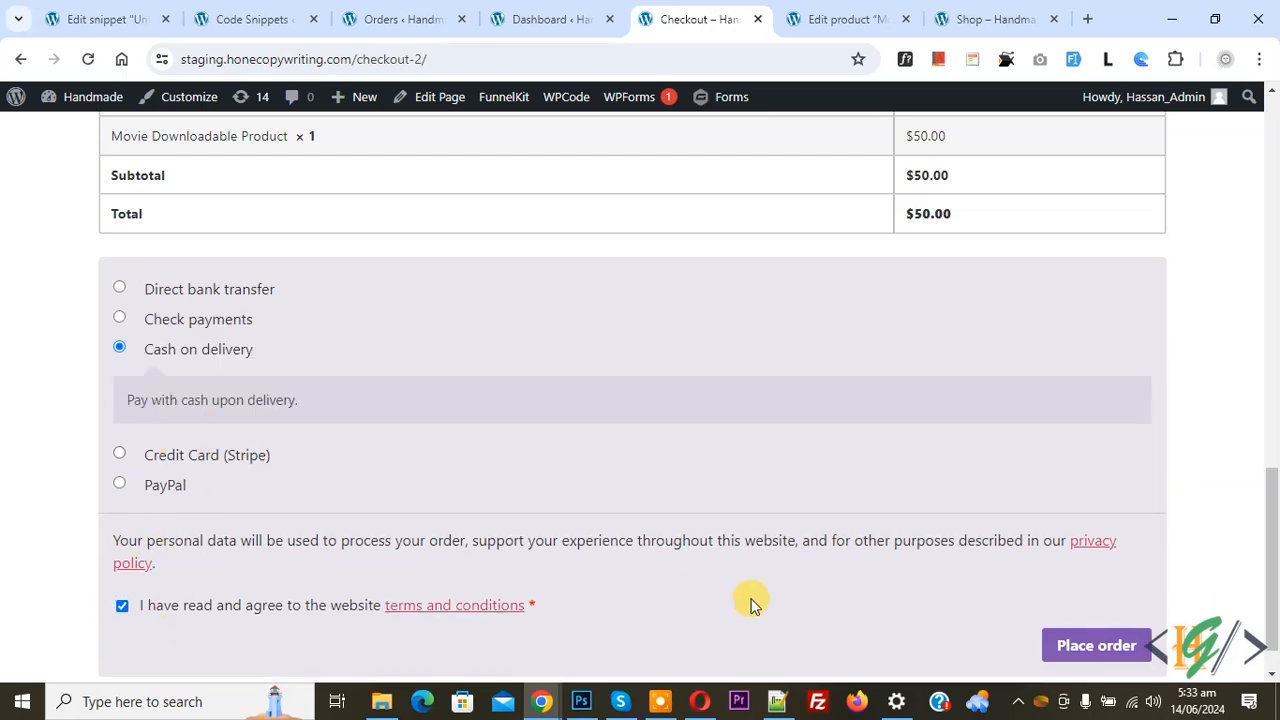
click(1064, 636)
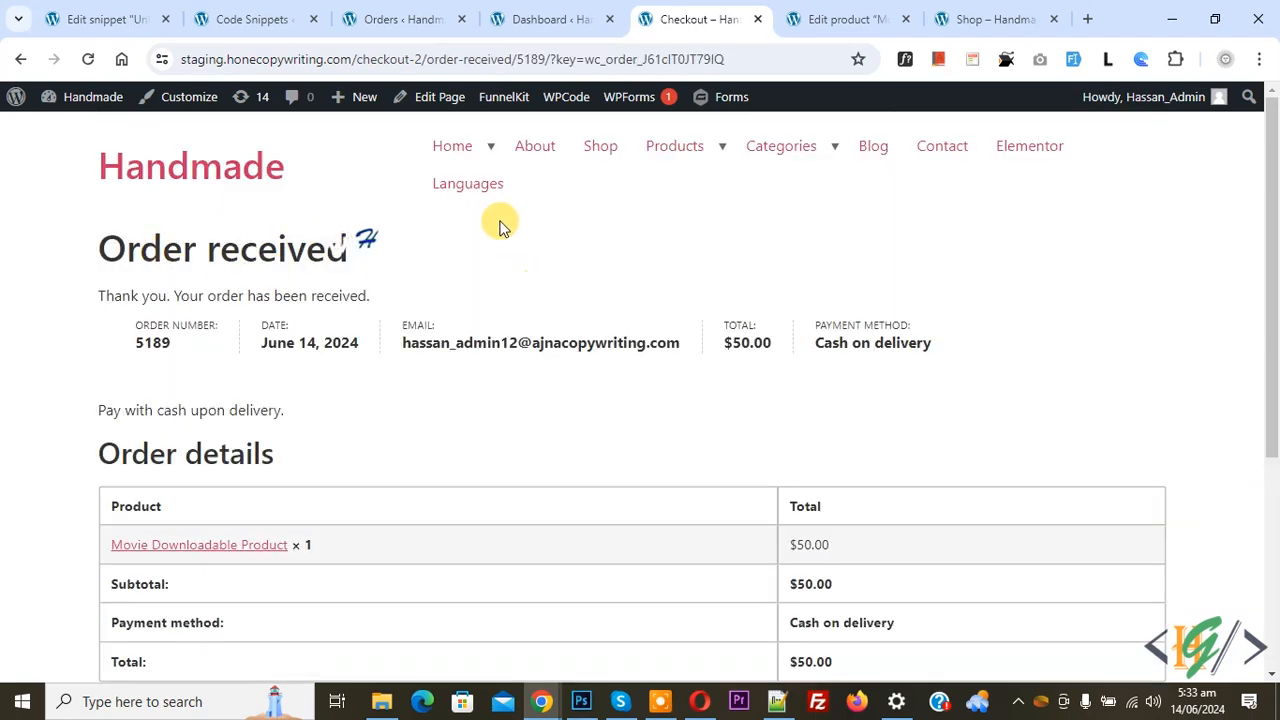
- Refresh the store's Orders list and check the status of the newest order
click(404, 12)
click(88, 59)
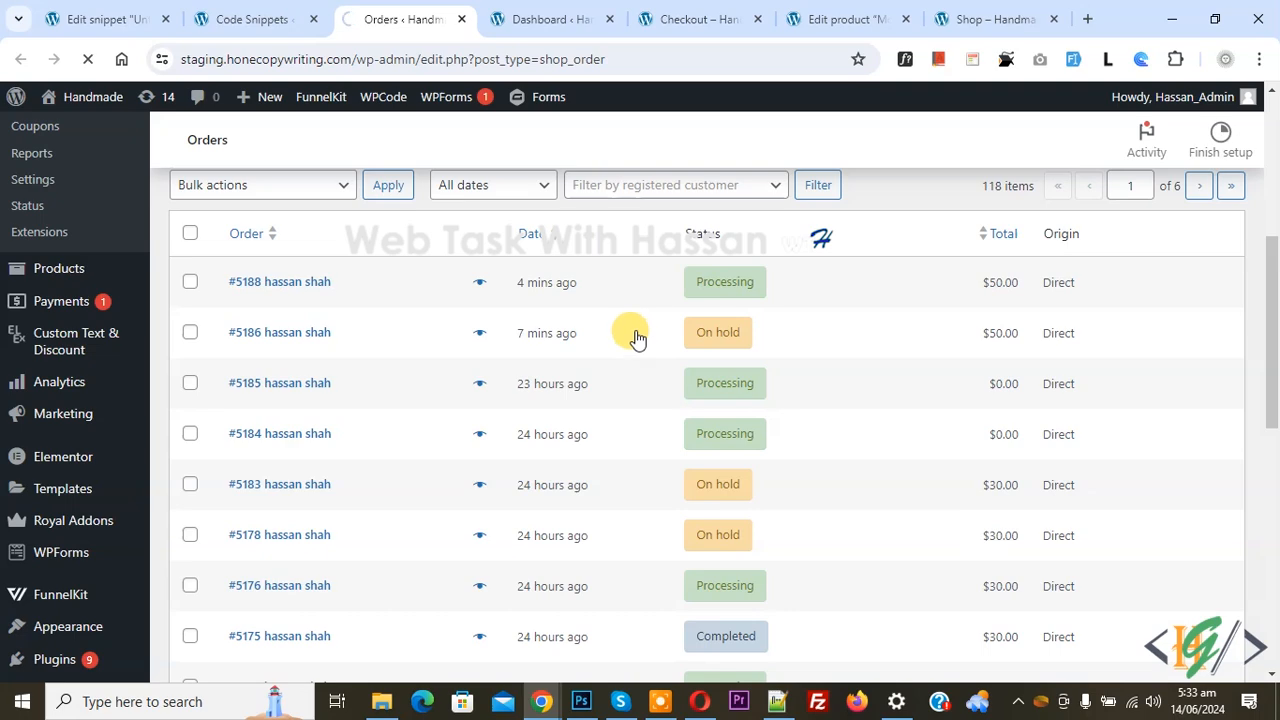
scroll(654, 443, up, 1)
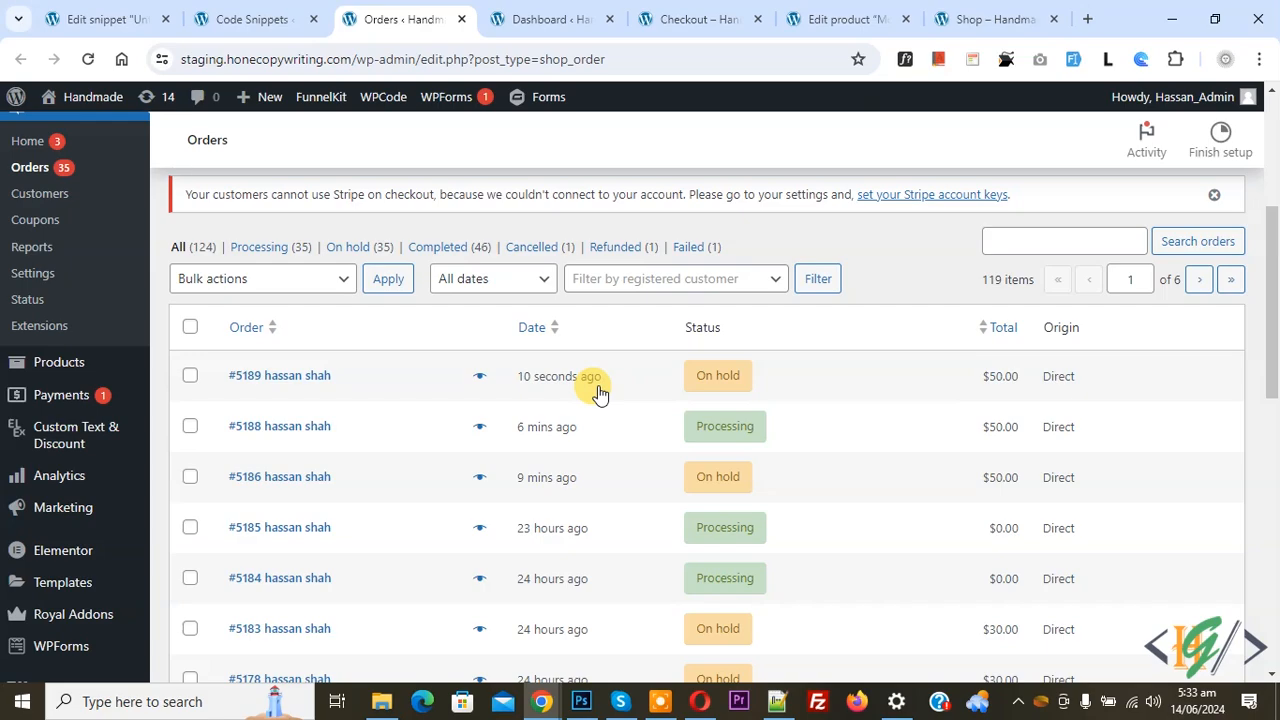
- Search for "wpcode" among the new plugins from the WordPress dashboard and find the WPCode plugin
click(545, 19)
scroll(386, 174, down, 4)
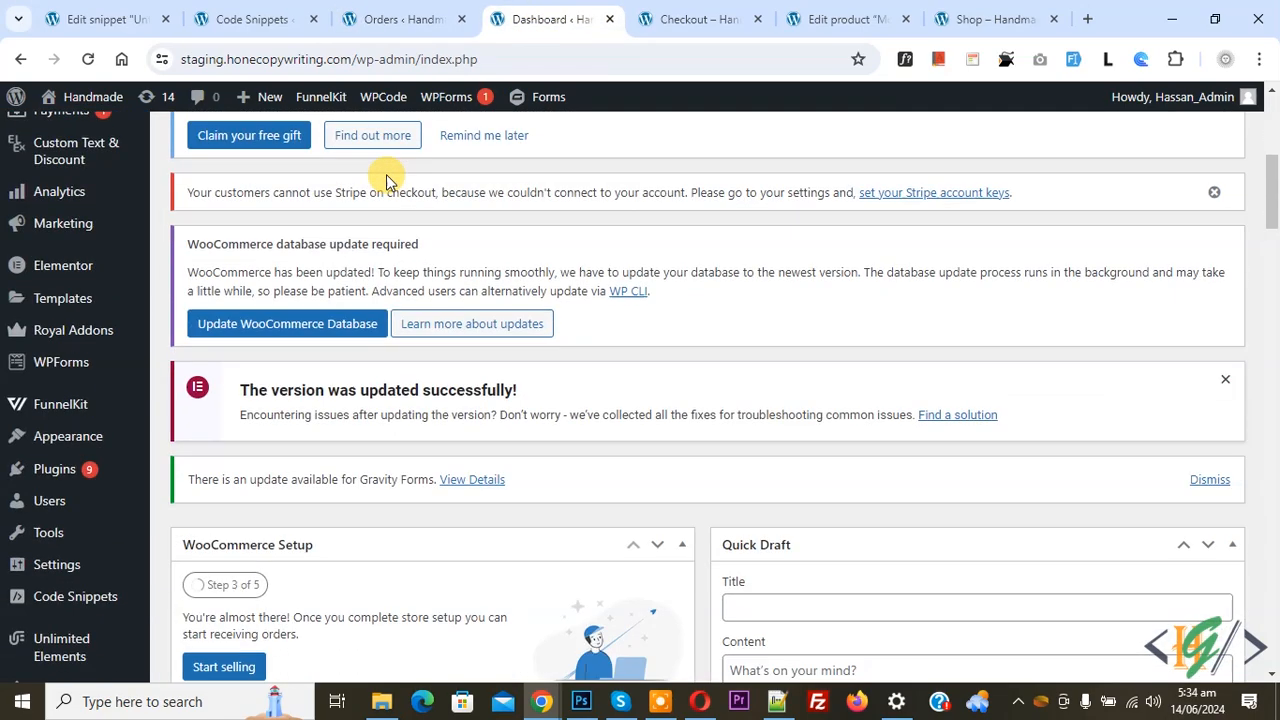
mouse_move(55, 468)
click(212, 498)
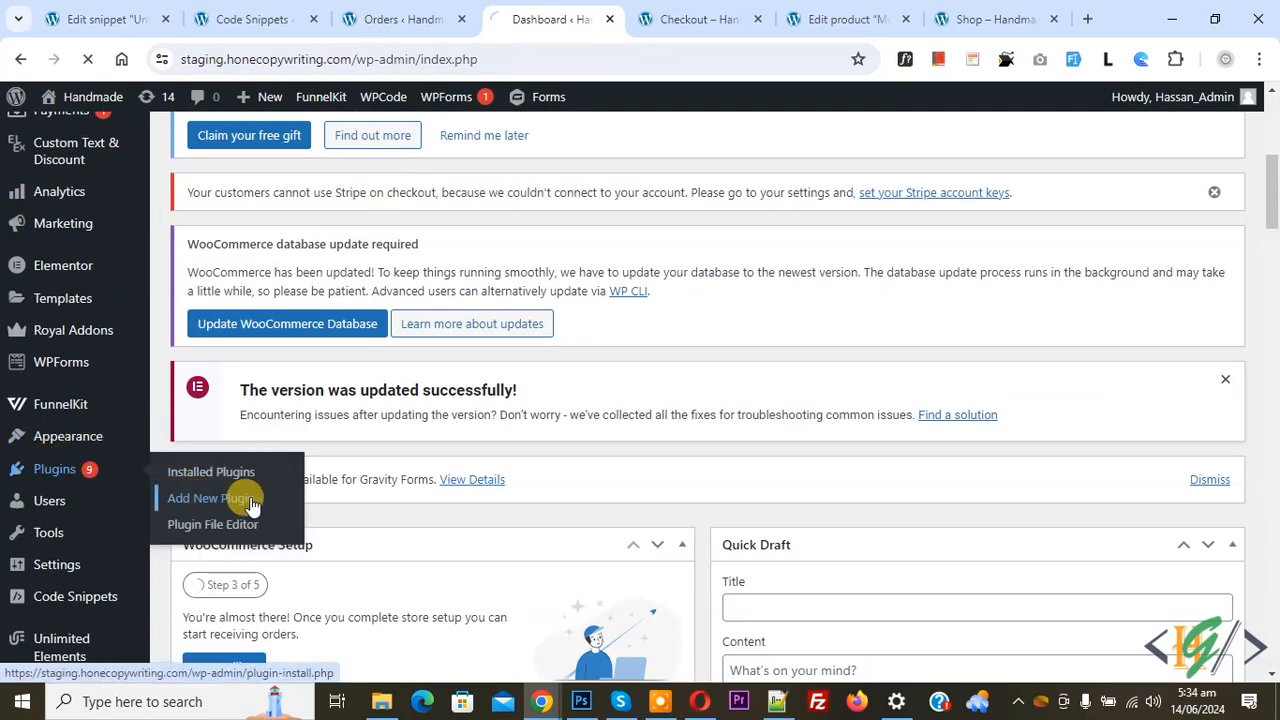
click(1055, 449)
text(wpcode)
scroll(371, 328, down, 4)
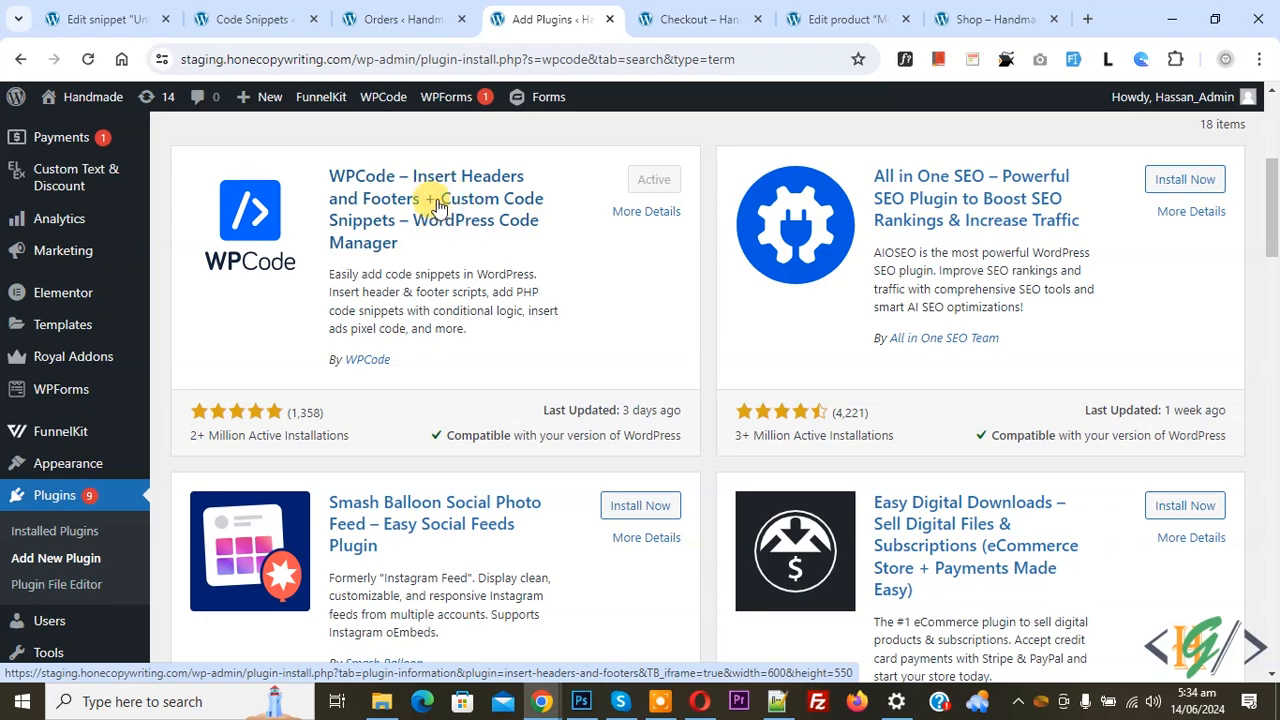
- Start a new custom code snippet in the Code Snippets plugin
scroll(437, 203, down, 5)
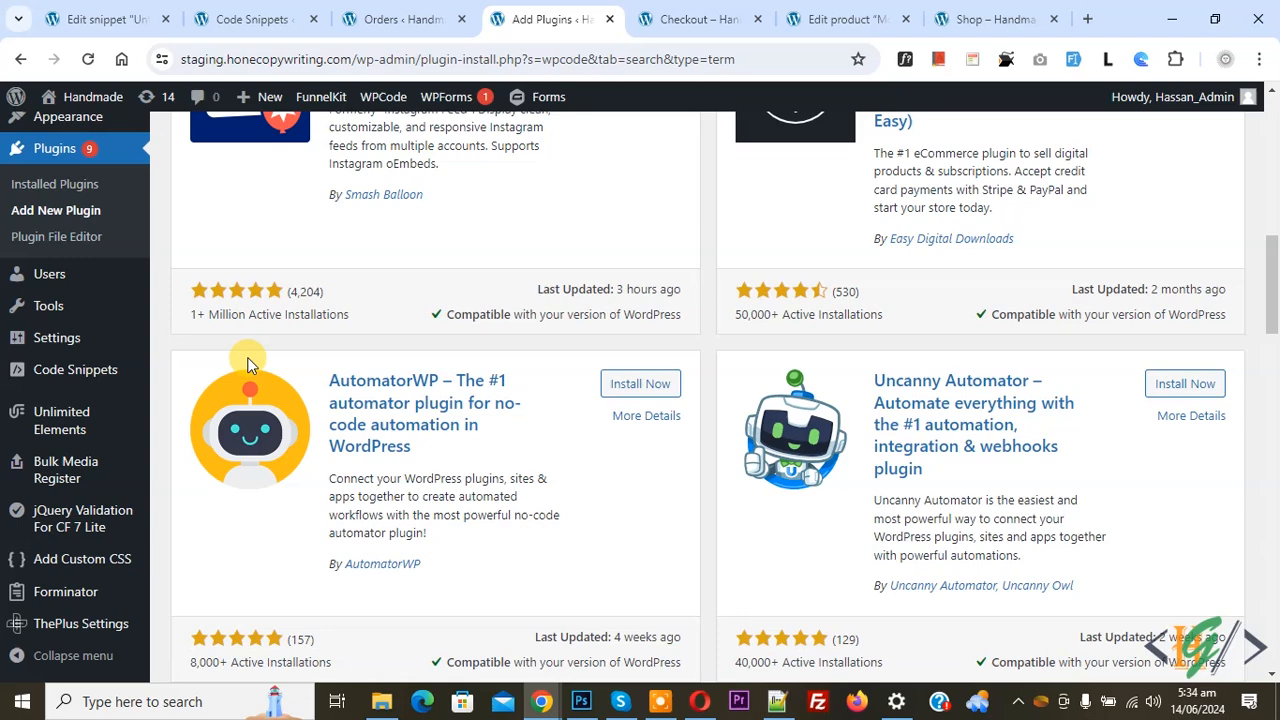
mouse_move(100, 385)
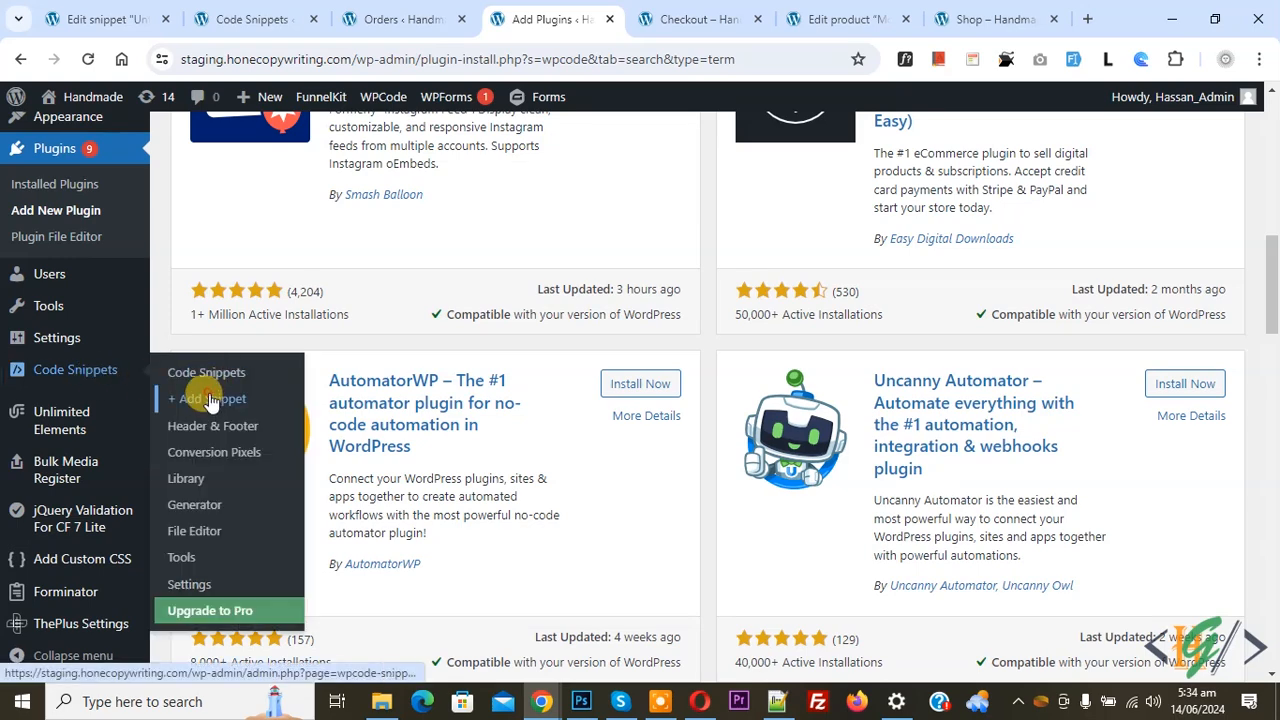
scroll(545, 330, down, 3)
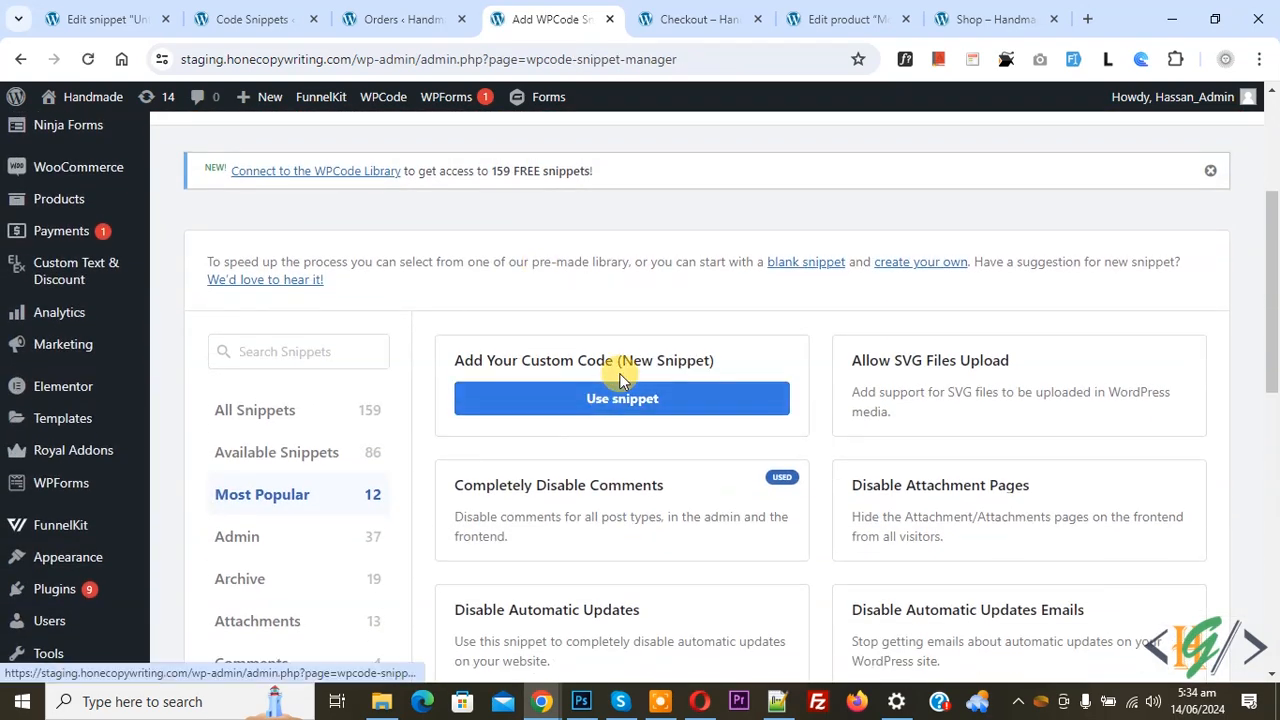
click(619, 403)
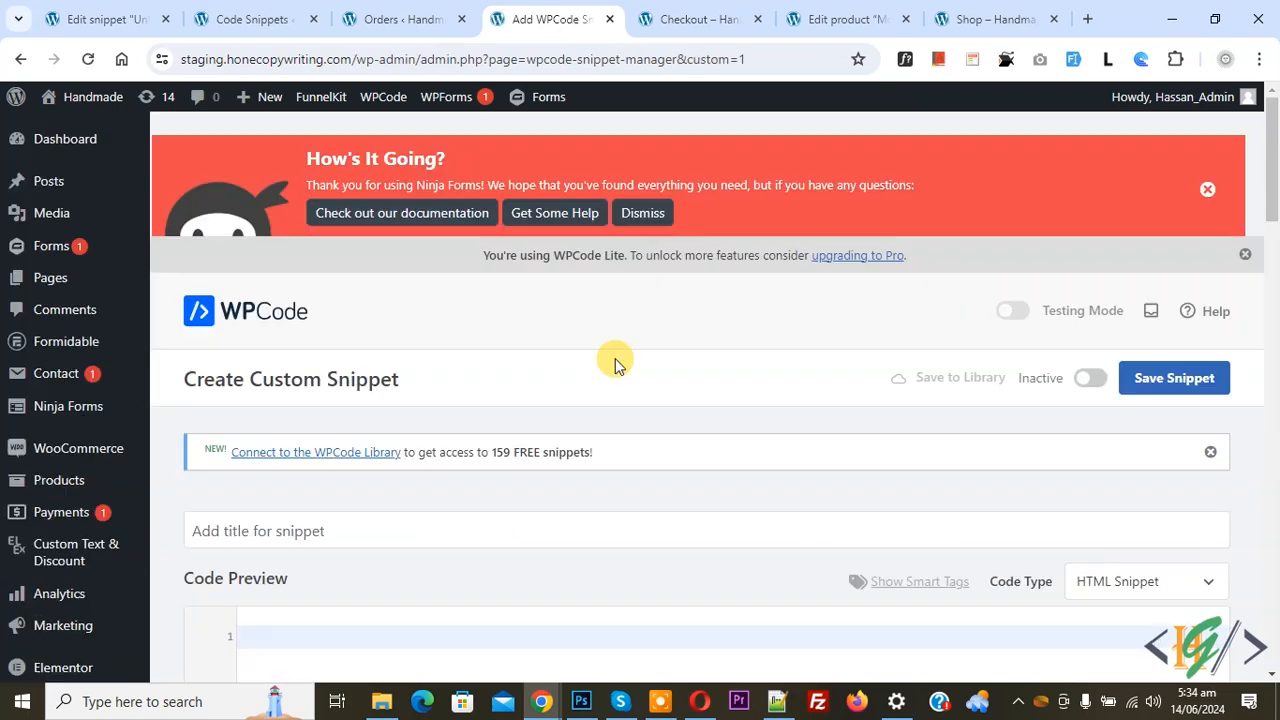
drag(185, 378, 480, 351)
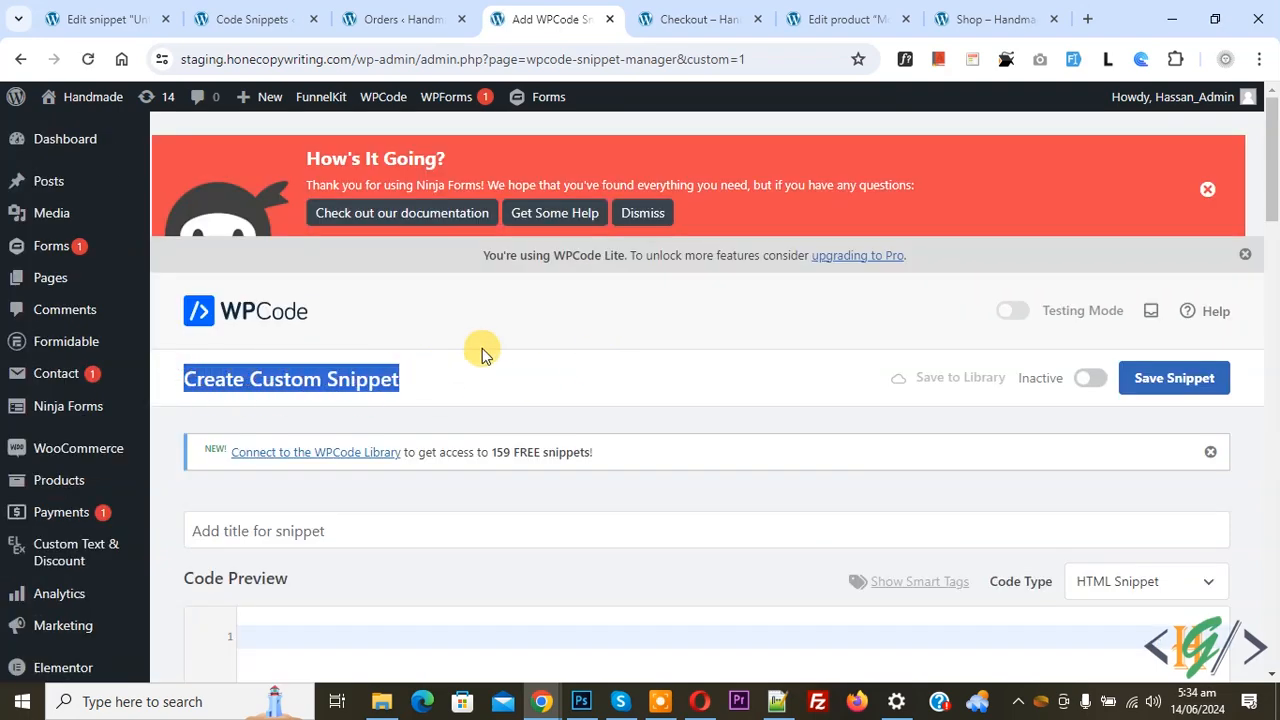
- Set the code type to PHP Snippet and paste the wtwh_woocommerce_order_downloadable_completed function into the code area
scroll(425, 268, down, 1)
scroll(425, 268, down, 3)
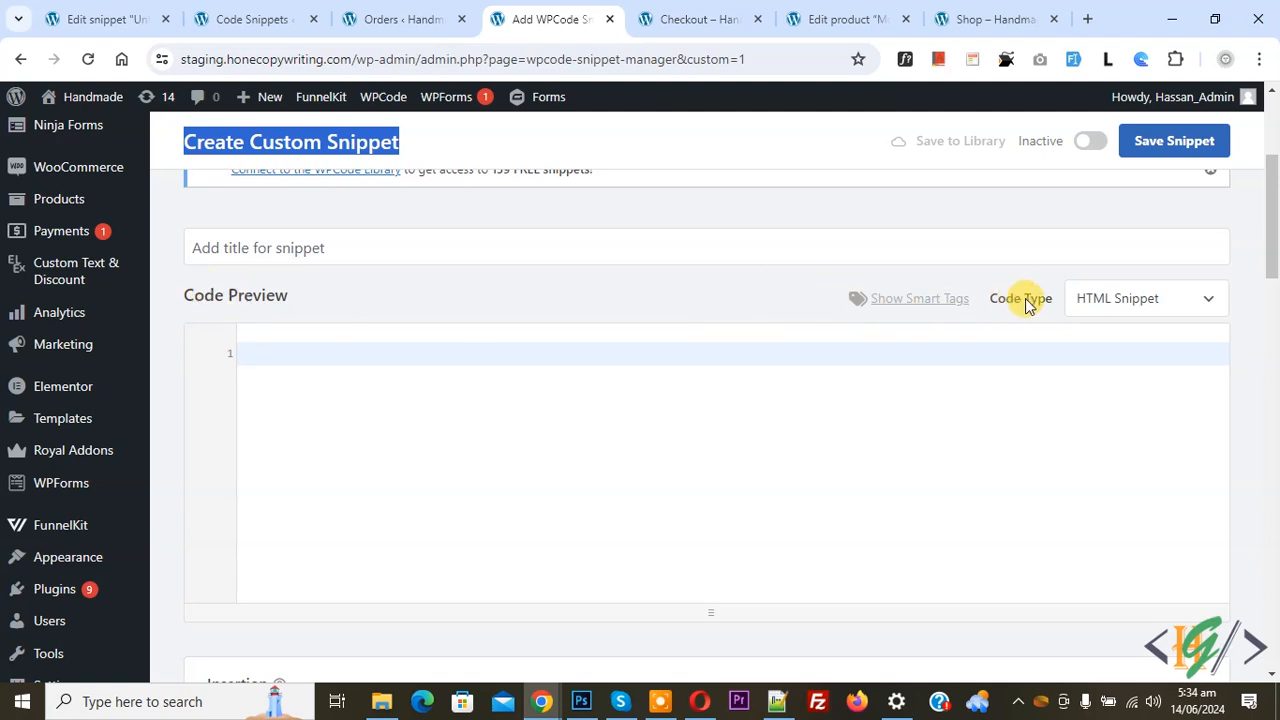
click(1116, 300)
click(1112, 402)
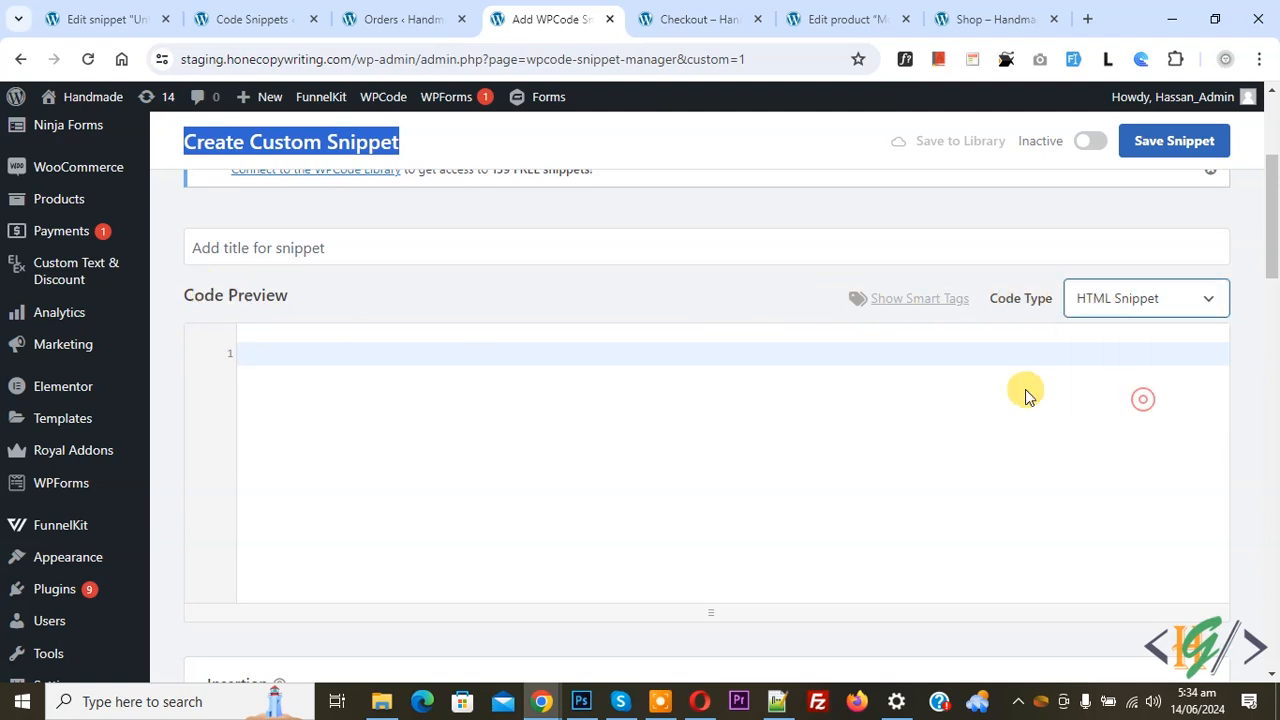
key(ctrl+v)
- Review the pasted code, from the function's start through the is_downloadable check to the woocommerce_thankyou action
drag(905, 570, 206, 246)
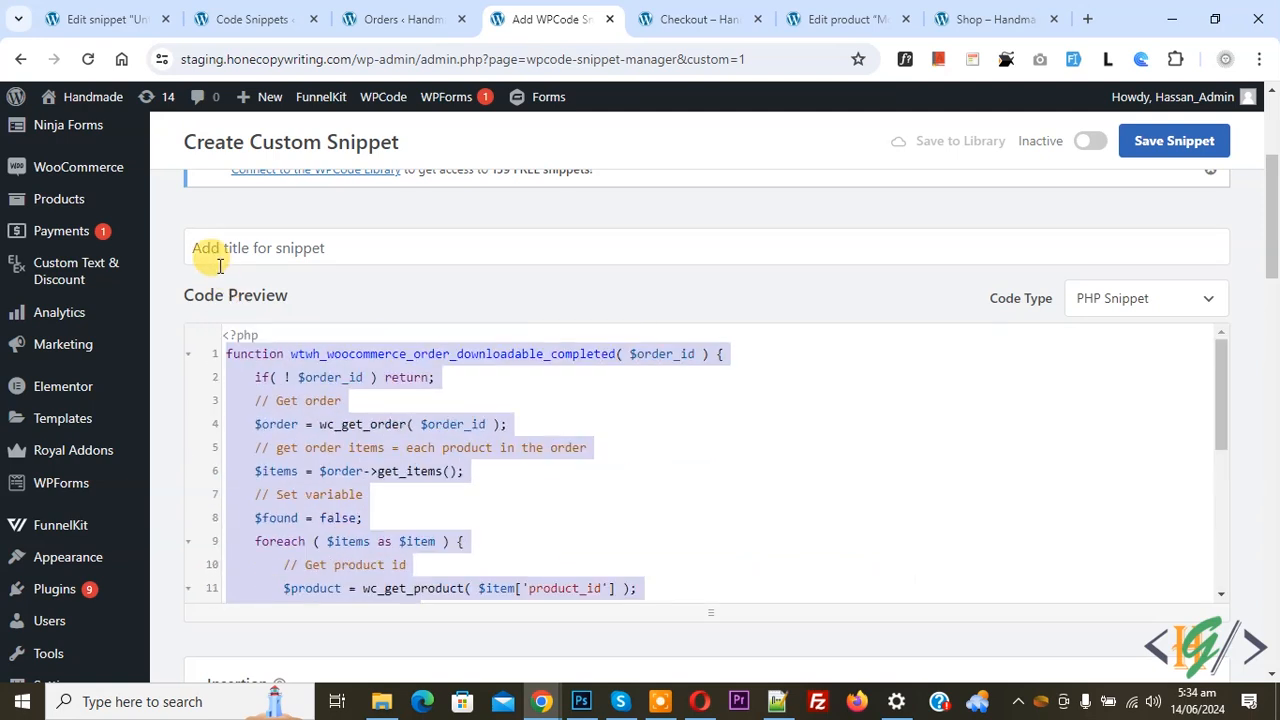
scroll(1276, 232, down, 2)
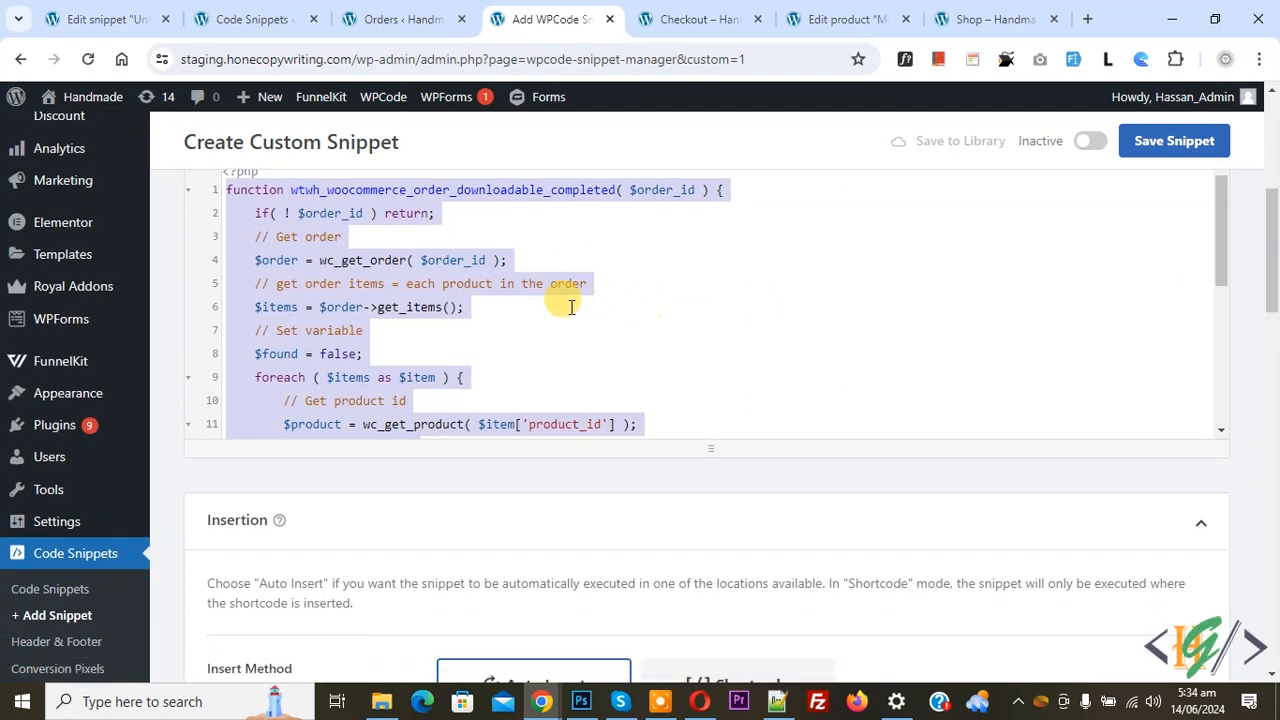
scroll(440, 313, down, 3)
scroll(445, 300, down, 2)
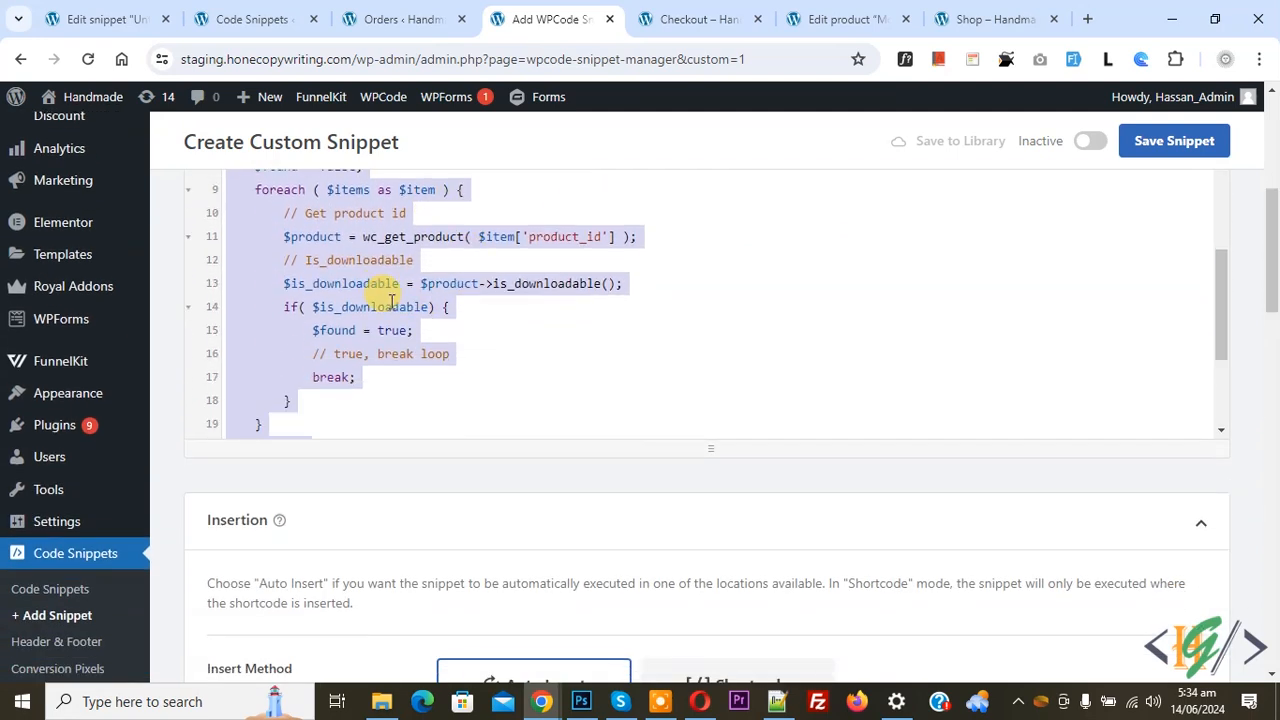
click(375, 285)
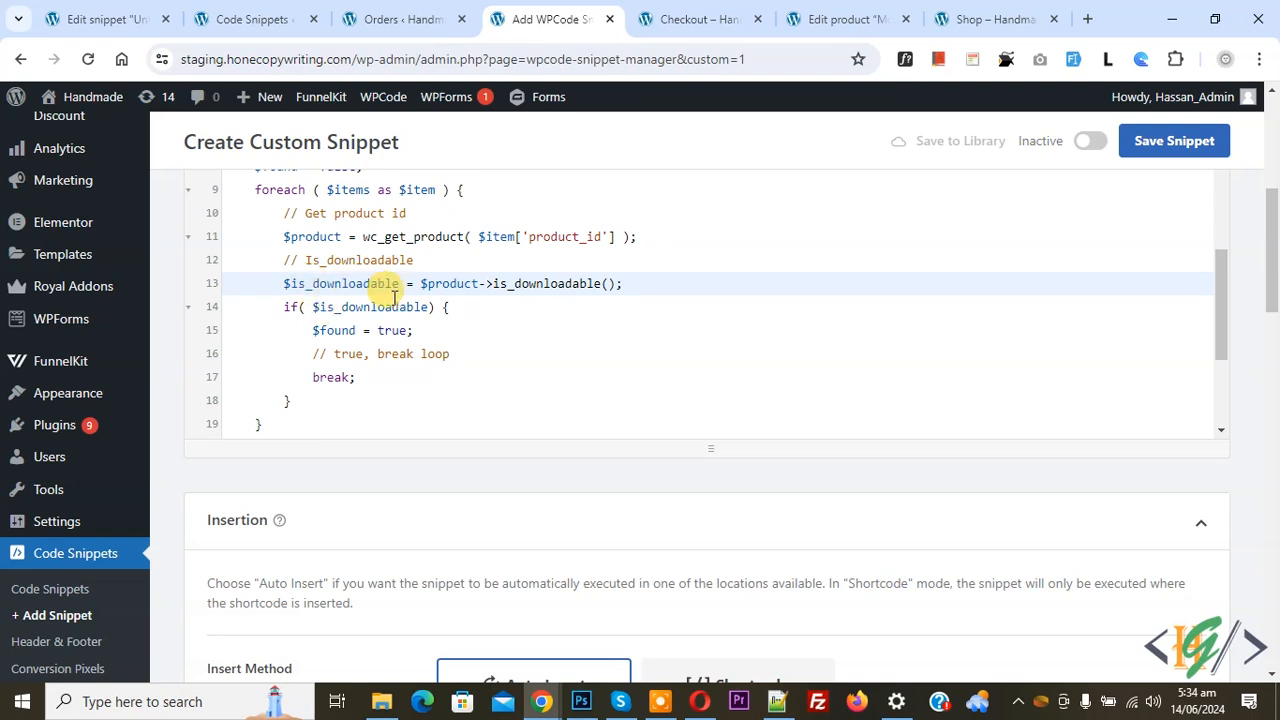
scroll(389, 310, down, 3)
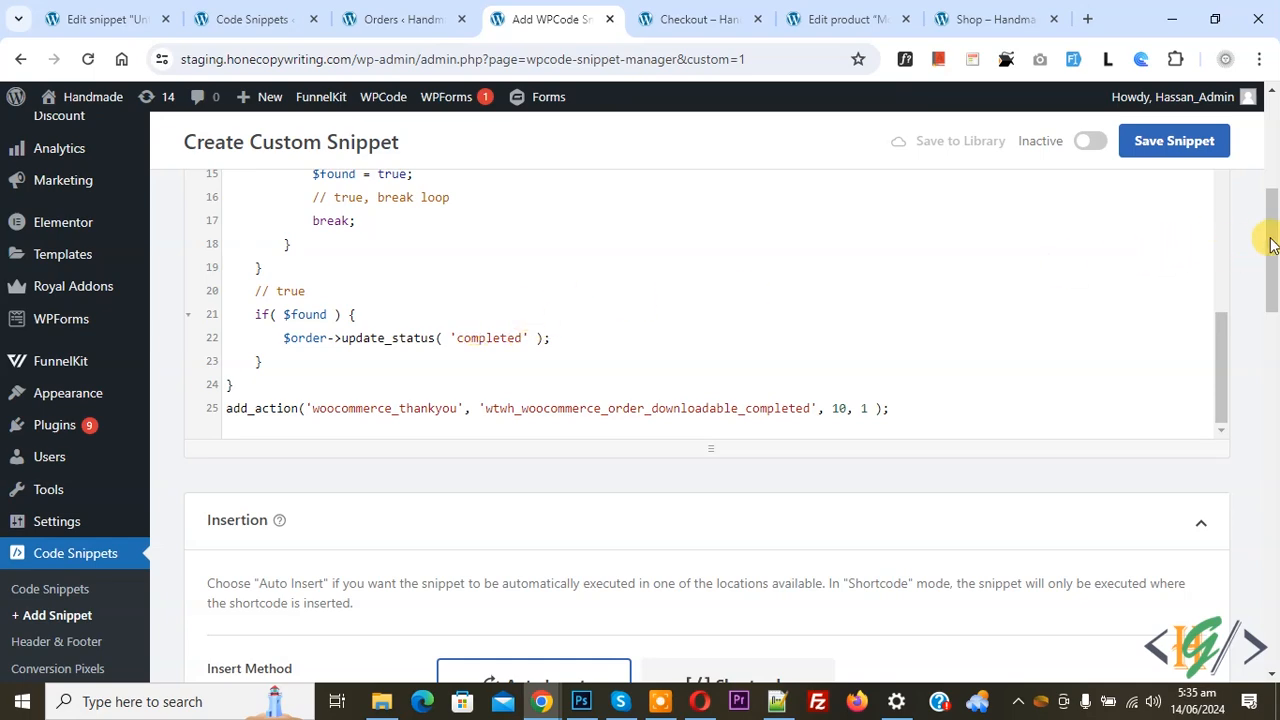
- Check the snippet's insertion settings, set it to active, and save it
drag(1274, 243, 1274, 309)
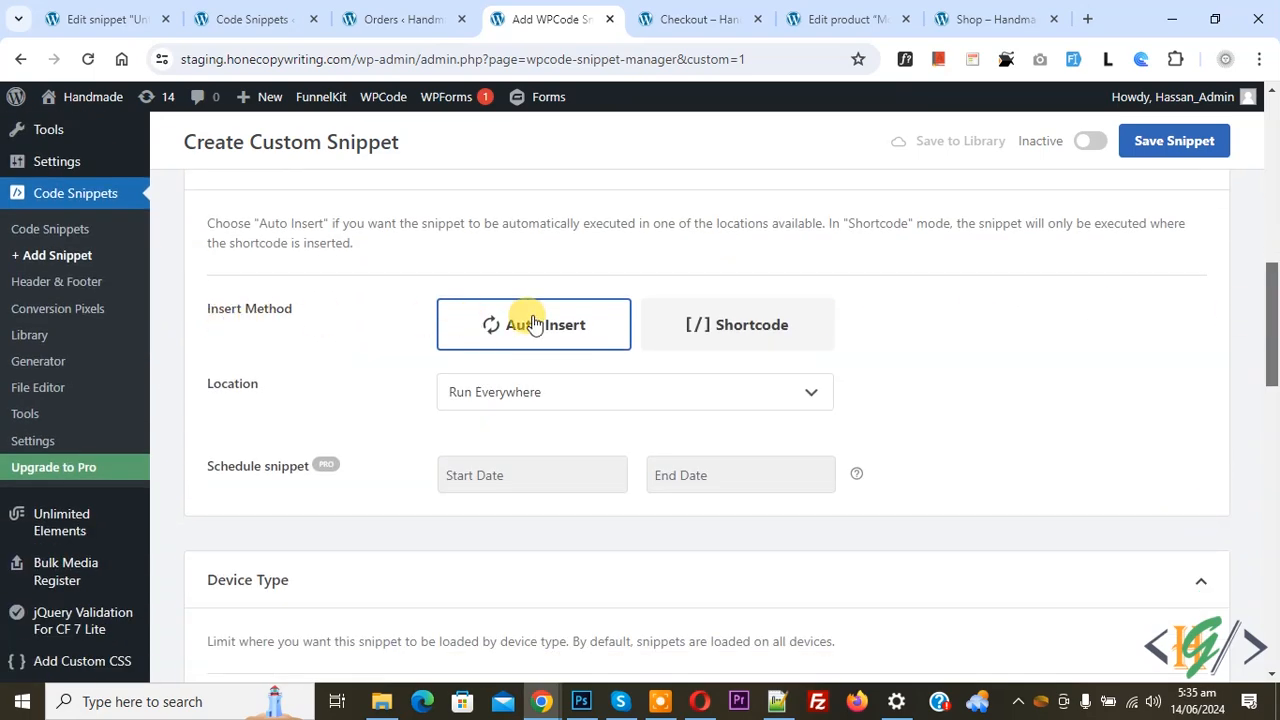
click(1086, 141)
click(1140, 137)
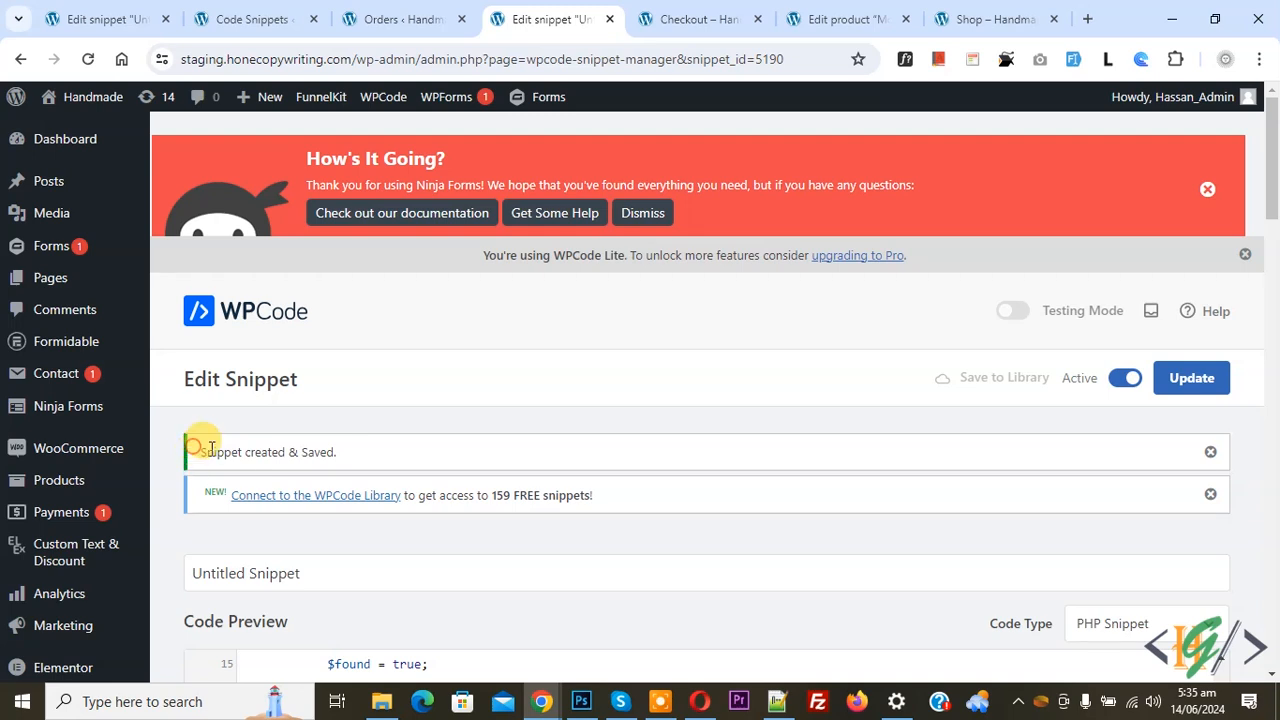
drag(190, 452, 430, 457)
- Add the Movie Downloadable Product from the shop to the cart and proceed to checkout
click(680, 19)
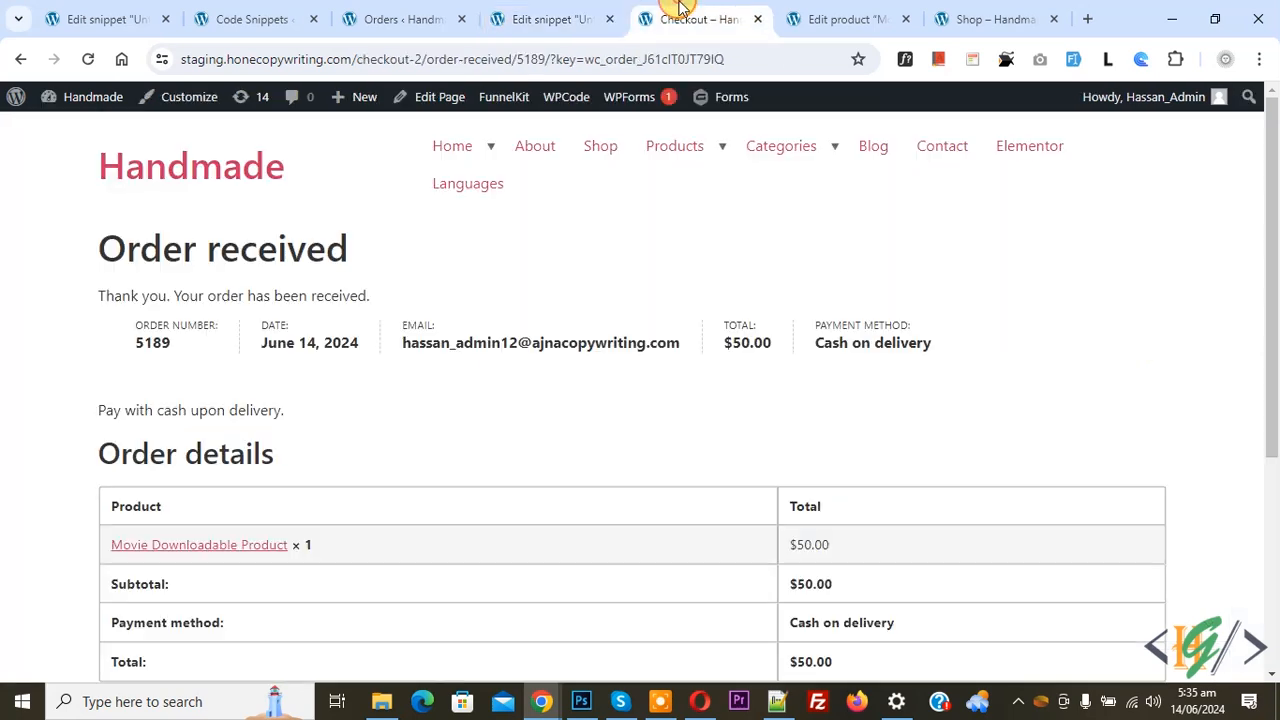
click(600, 148)
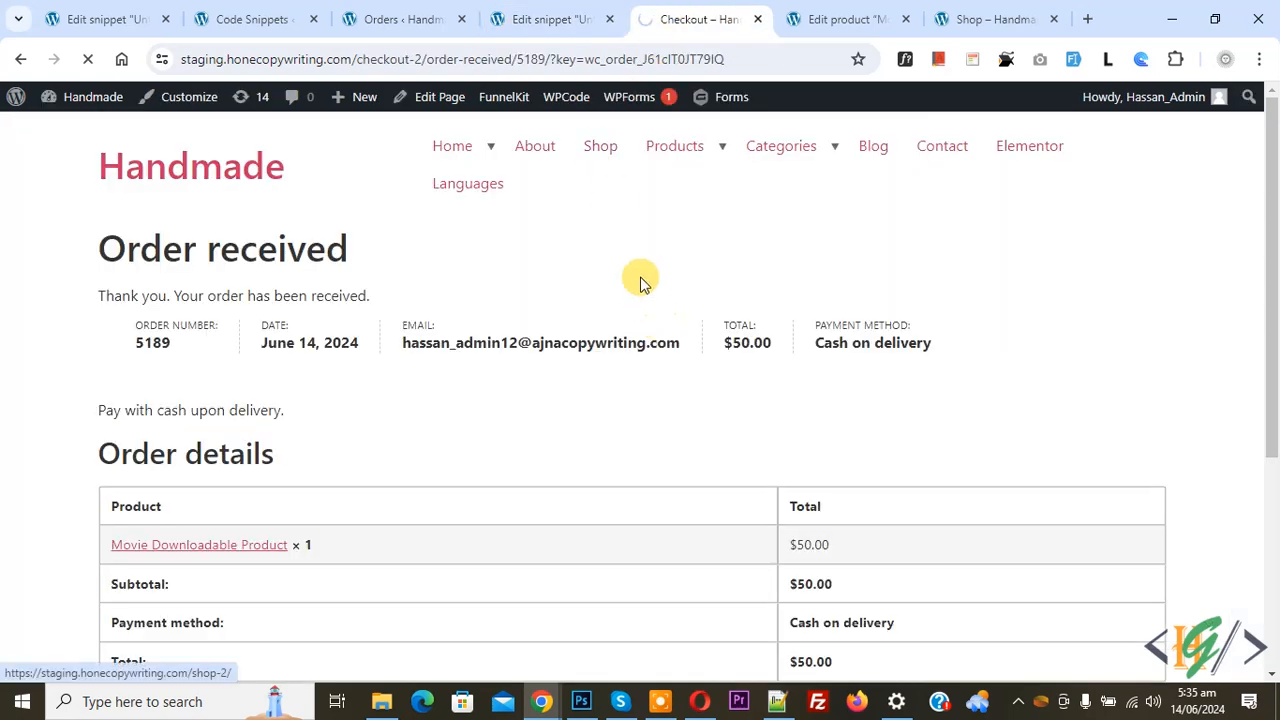
scroll(557, 271, down, 2)
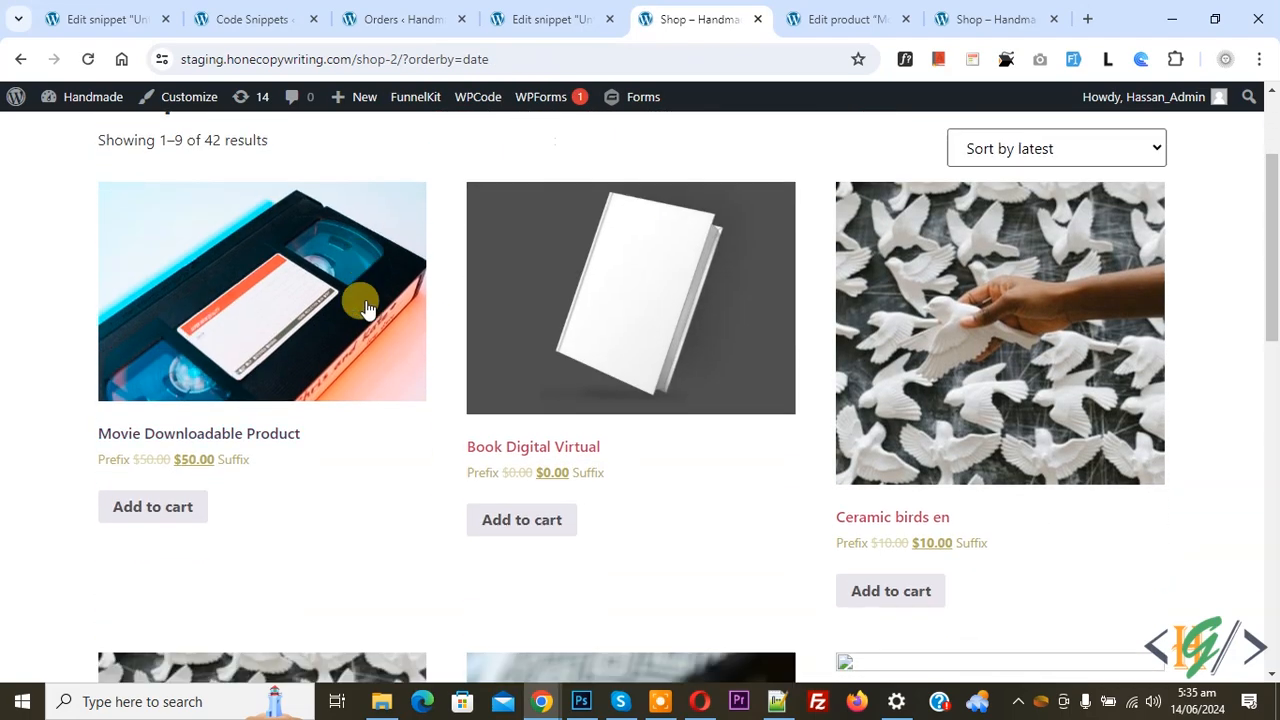
click(171, 505)
scroll(674, 315, down, 2)
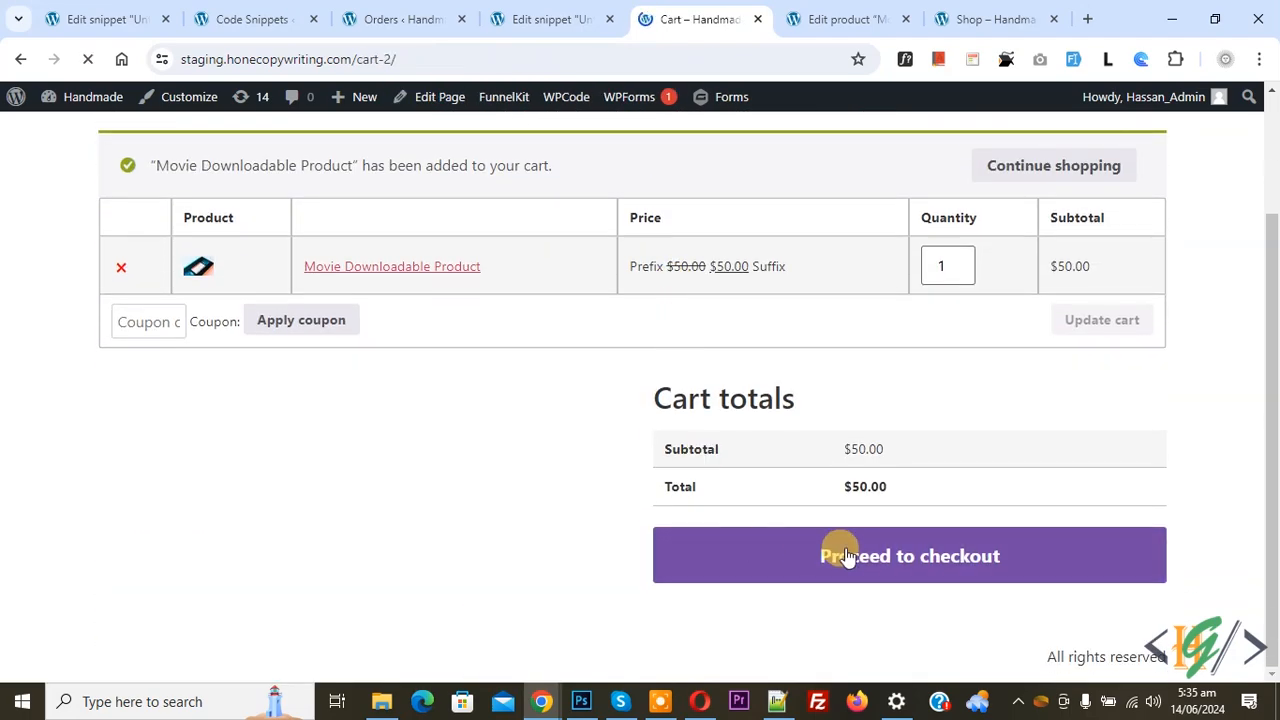
click(851, 551)
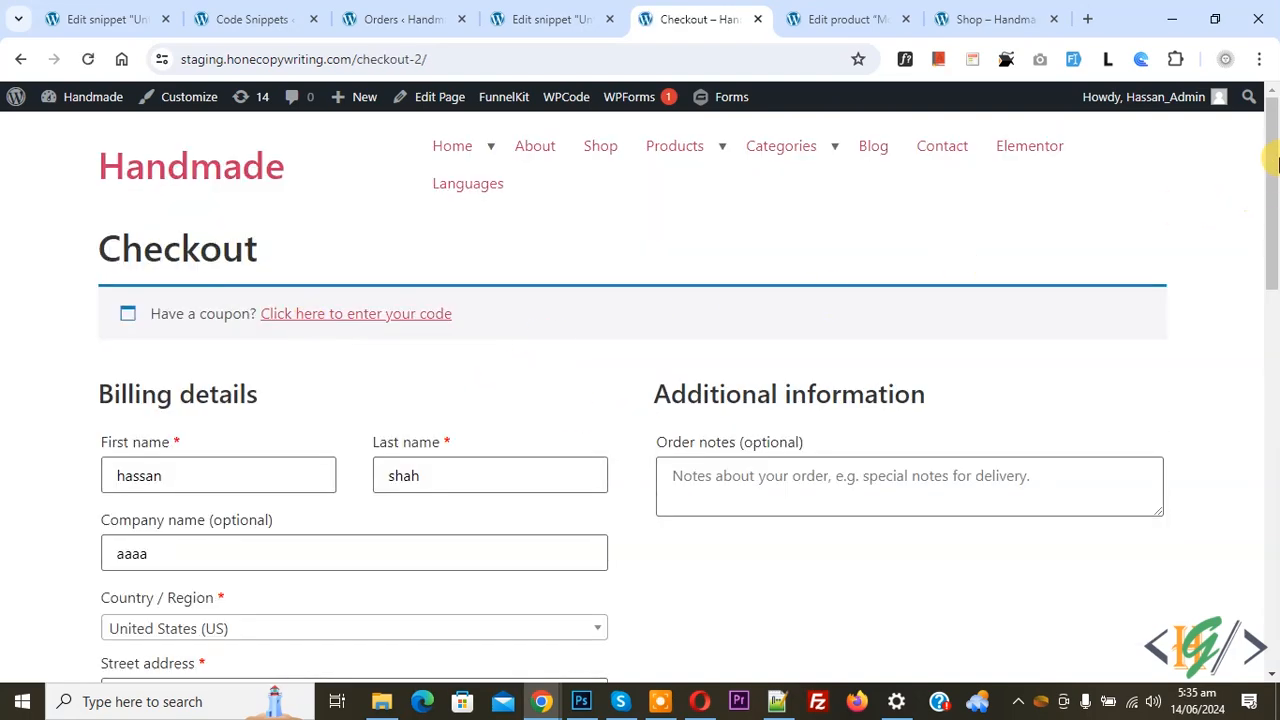
- Agree to the terms and conditions and place the new test order with Cash on delivery payment
drag(1275, 160, 1272, 525)
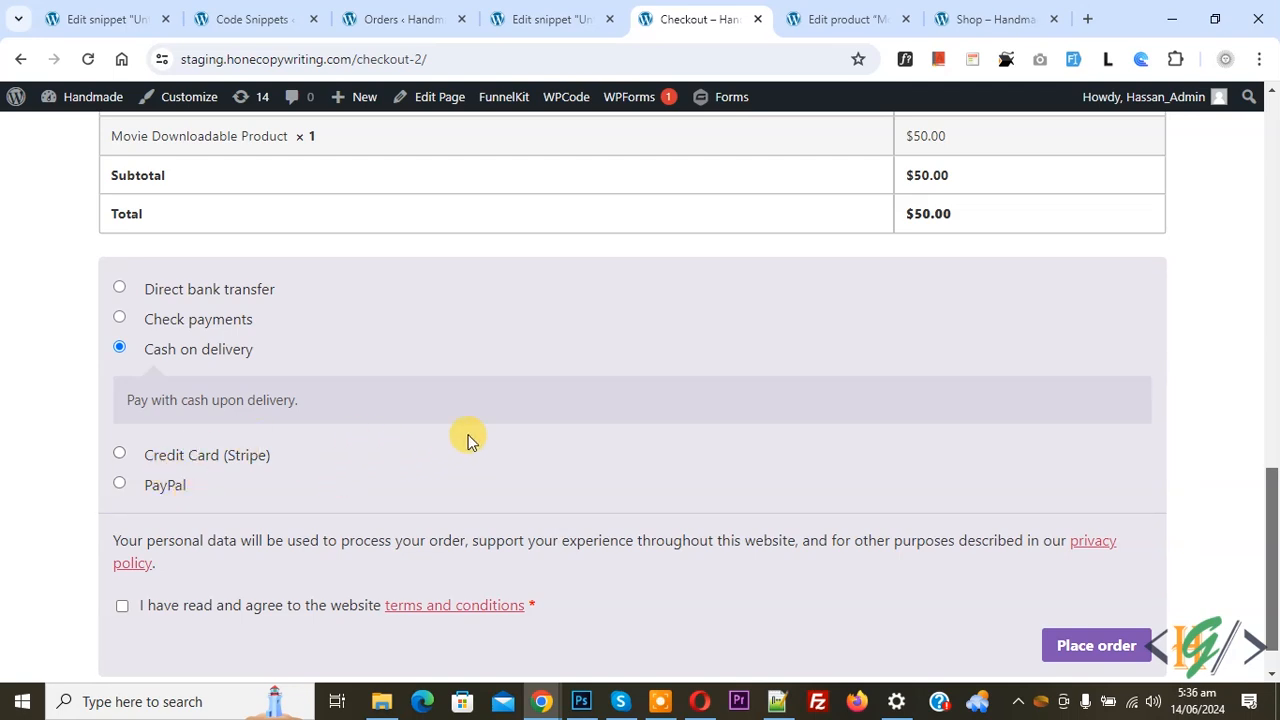
click(121, 606)
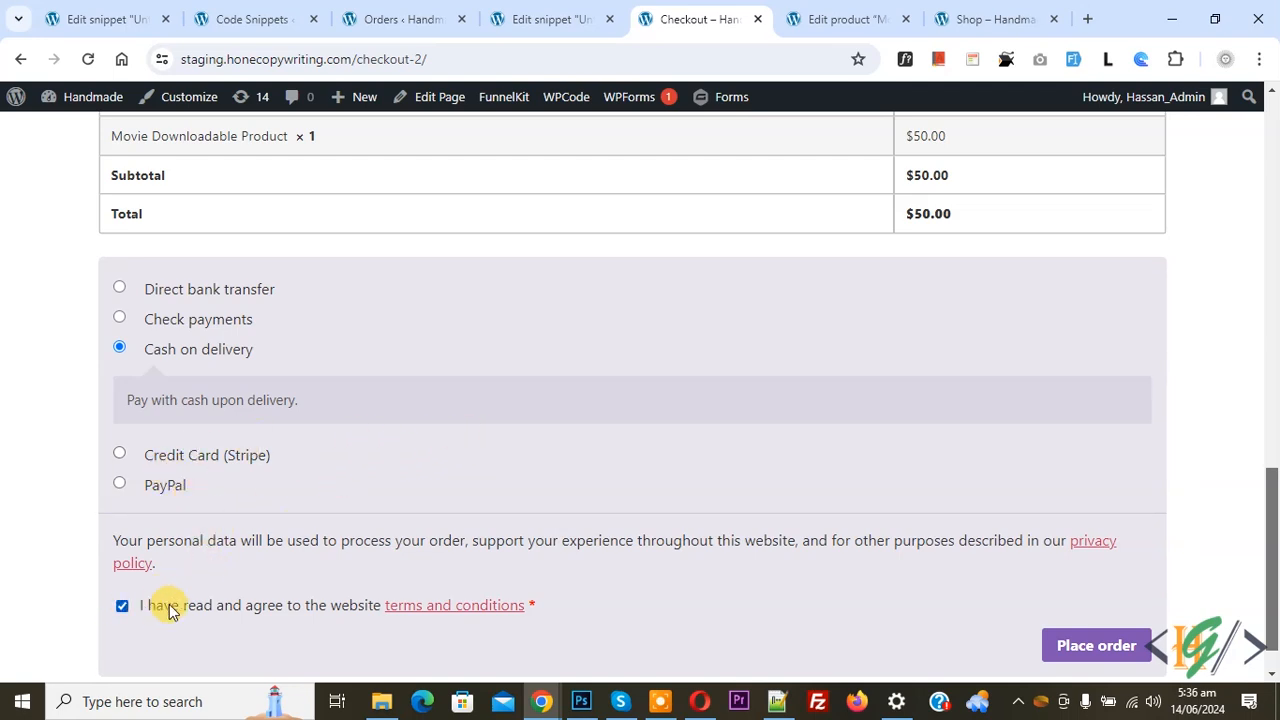
click(1068, 644)
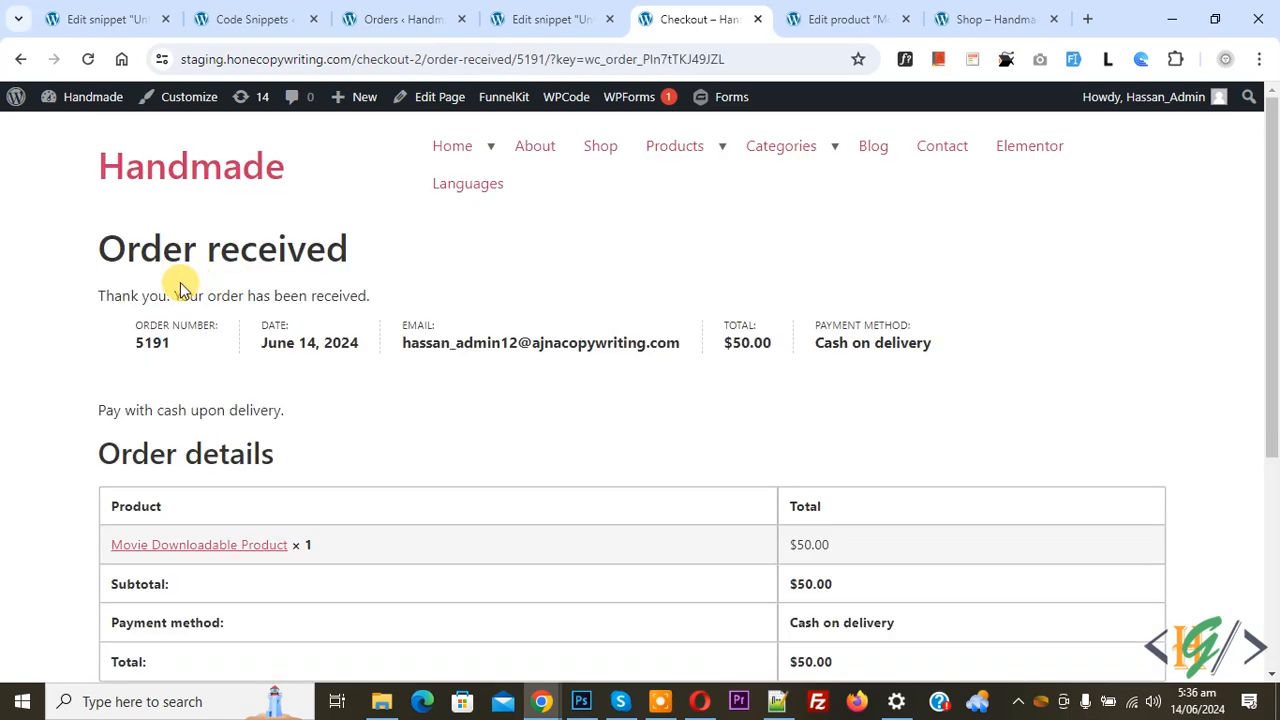
- Reload the Orders list and inspect the status note of the order placed with the snippet active
click(386, 18)
click(88, 59)
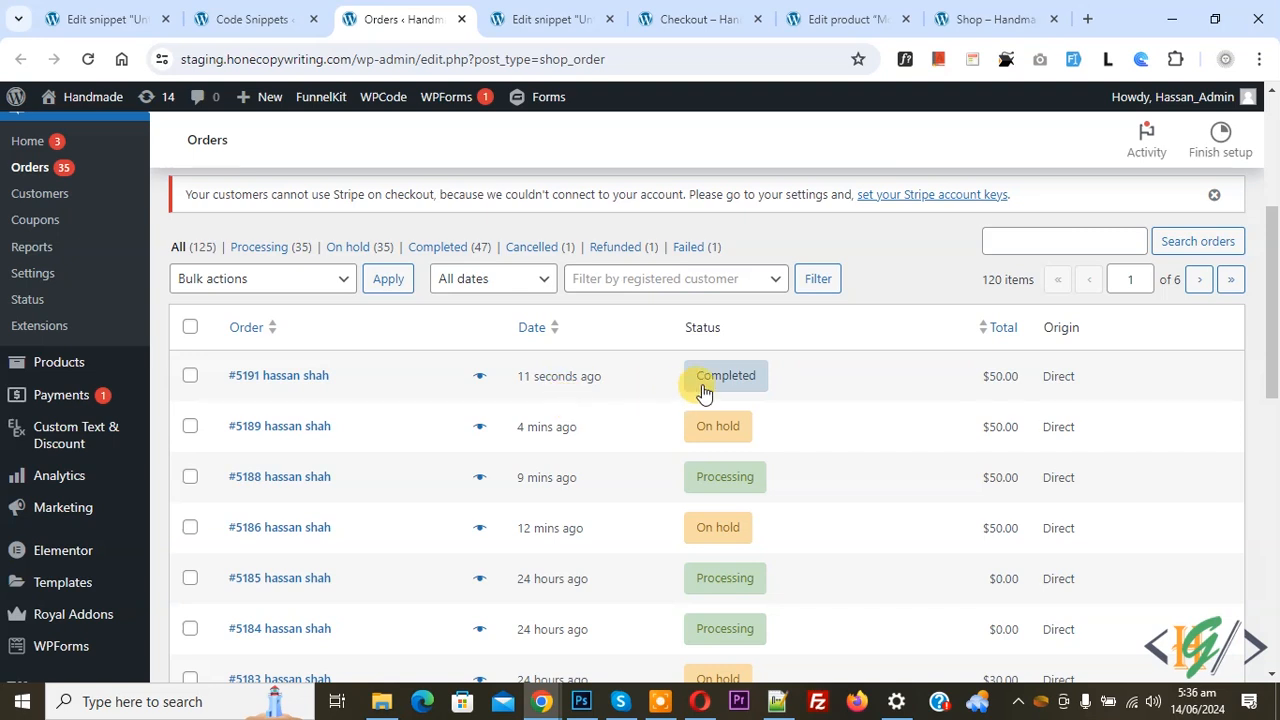
mouse_move(690, 382)
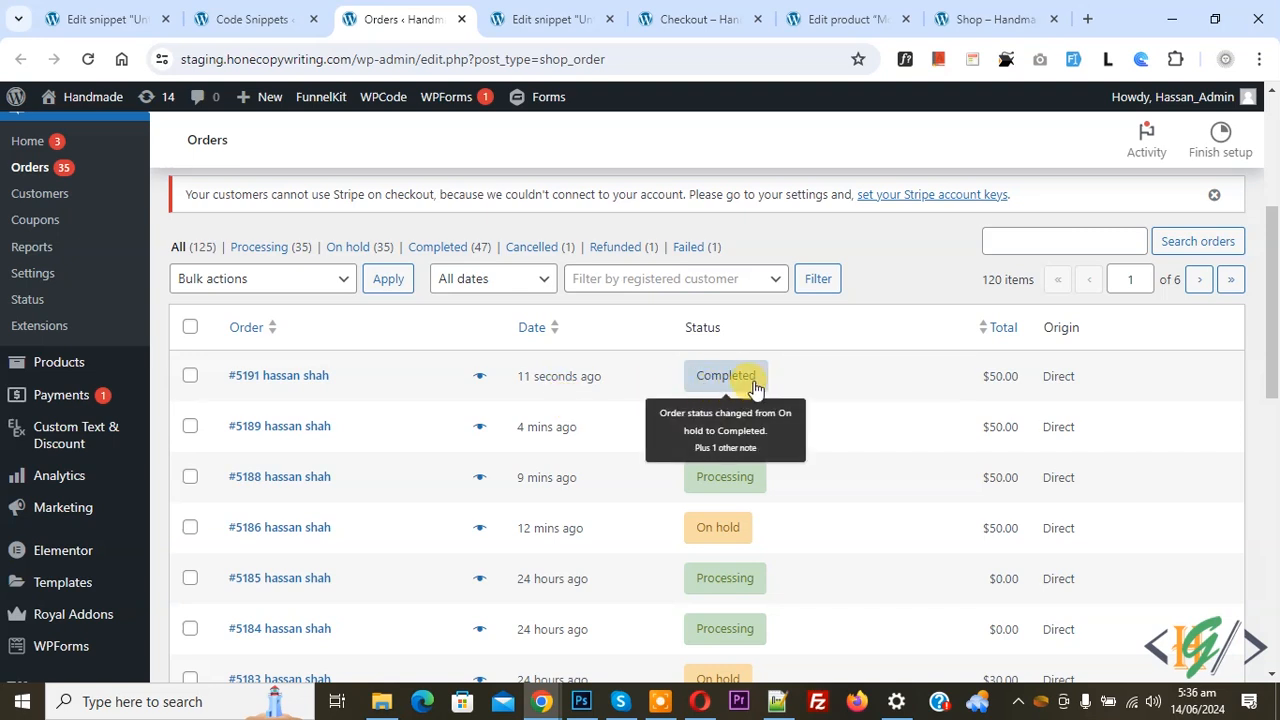